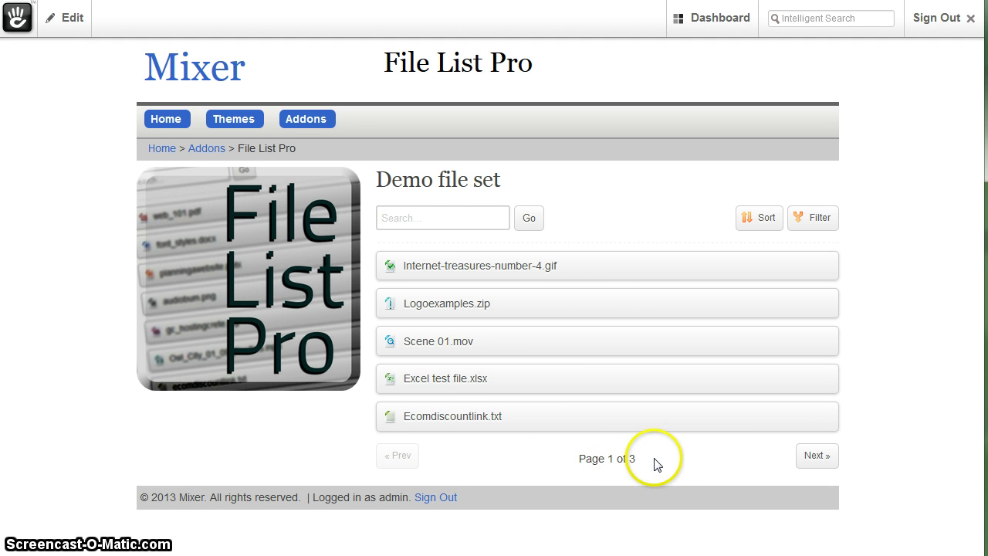
click(448, 218)
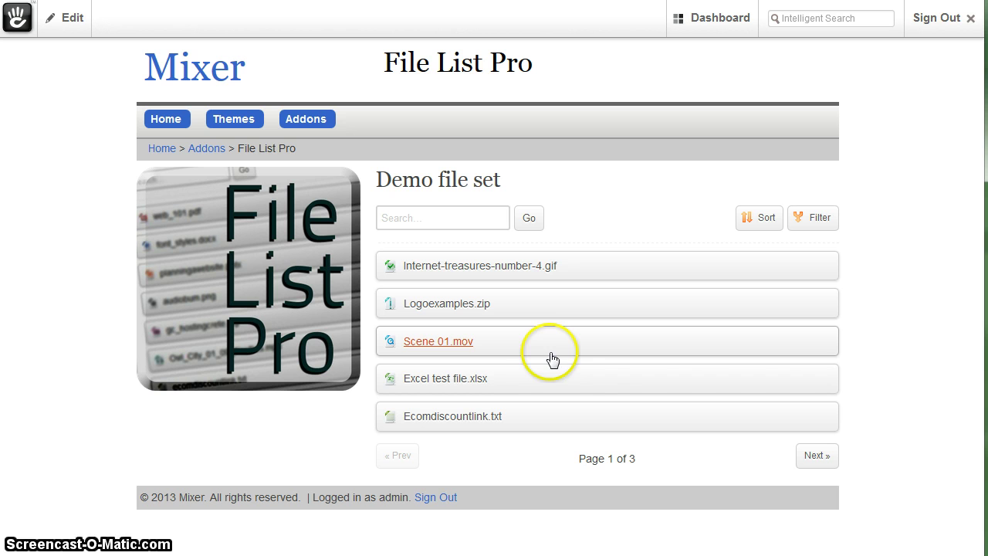
click(536, 318)
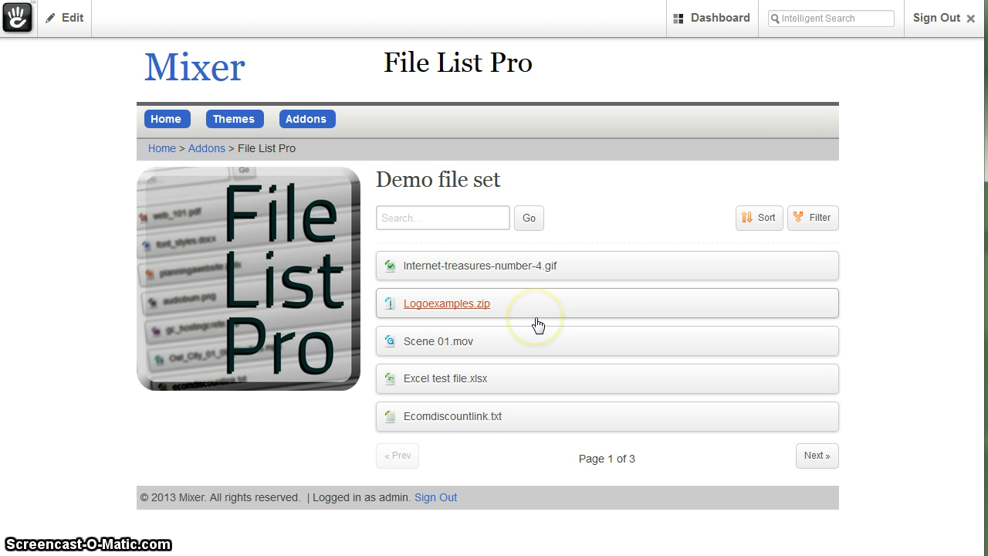
click(517, 322)
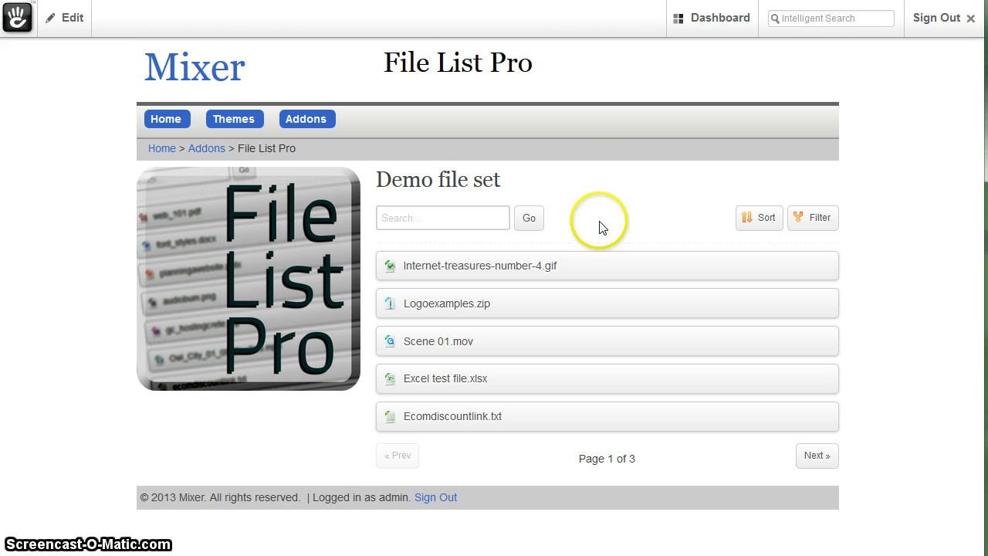
- Search the demo file set for "zip"
click(465, 216)
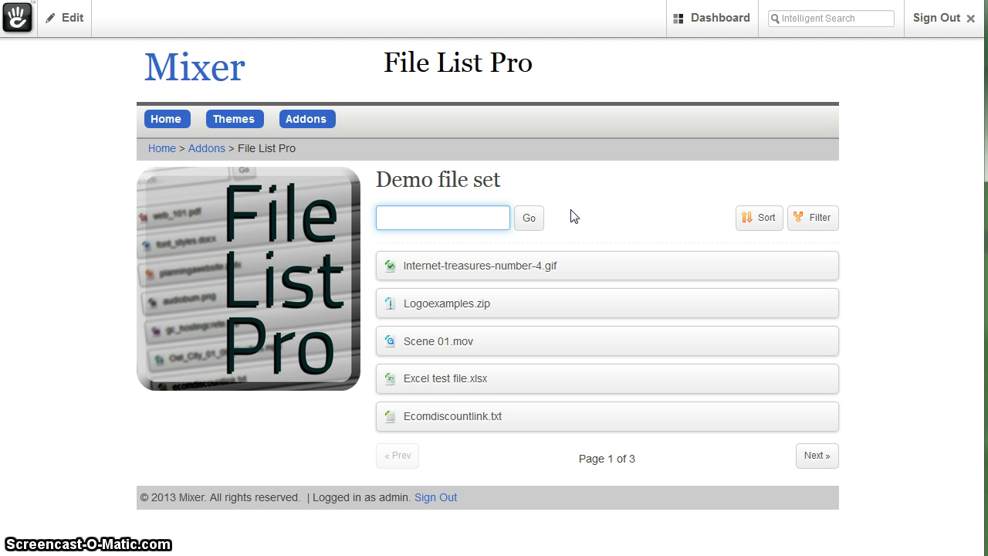
click(528, 221)
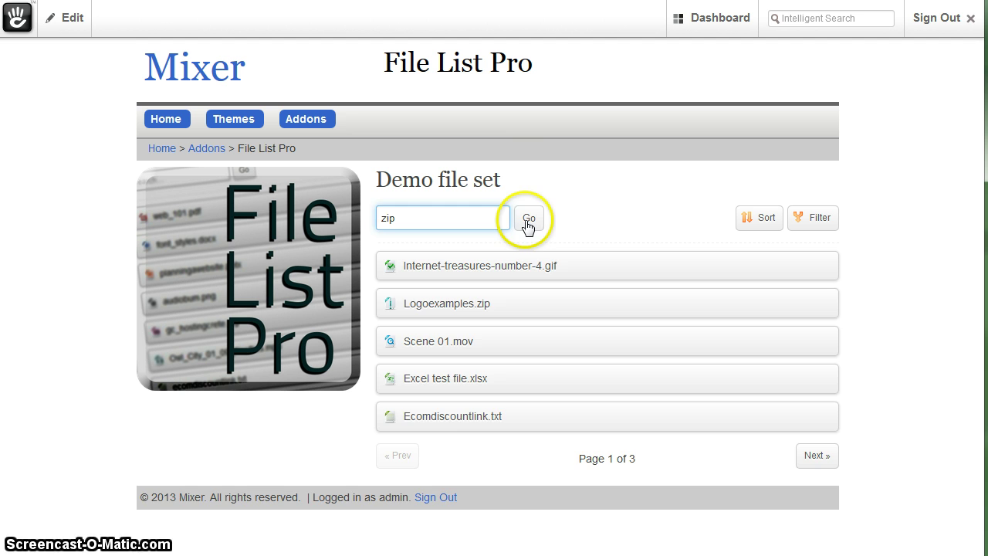
click(476, 276)
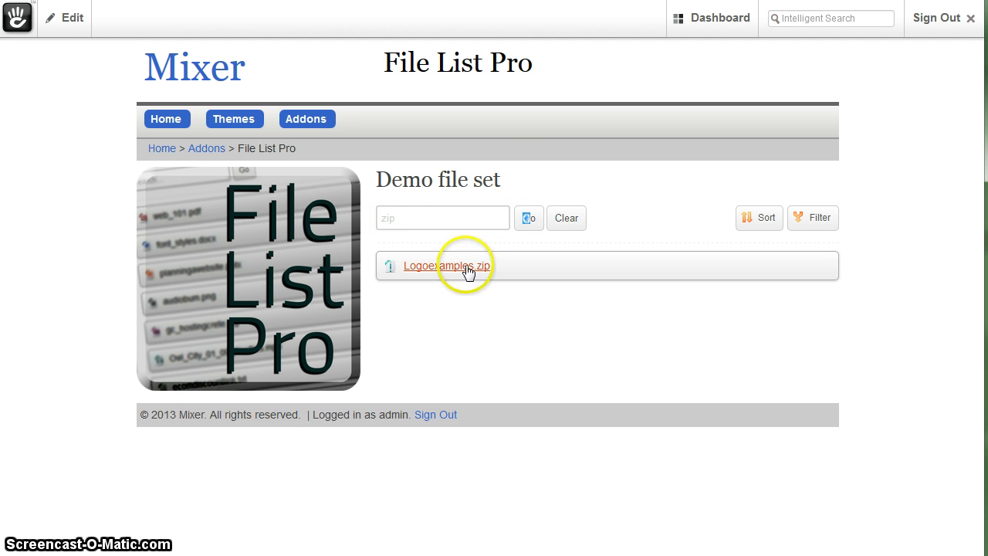
- Search the demo file set for "owl" and then for "j"
drag(420, 221, 372, 222)
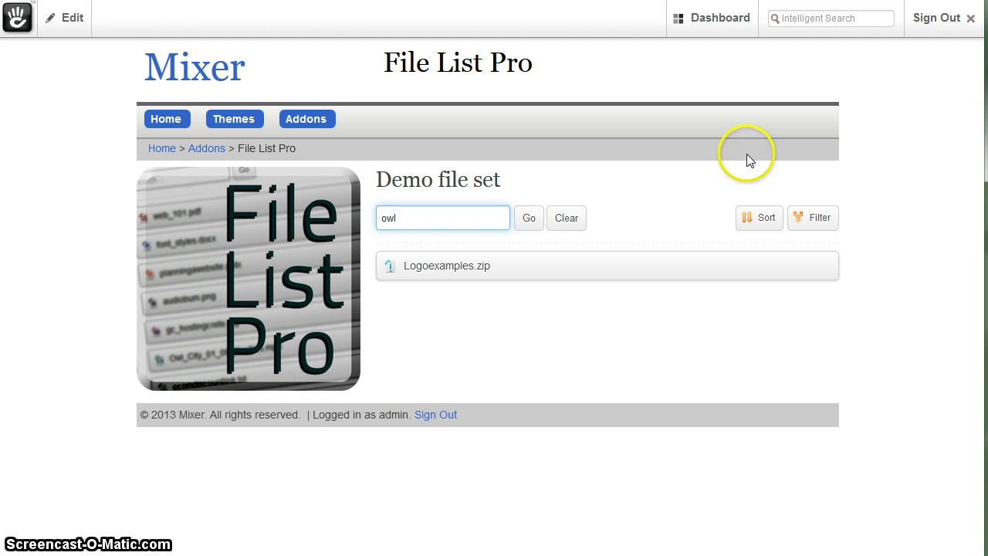
click(530, 218)
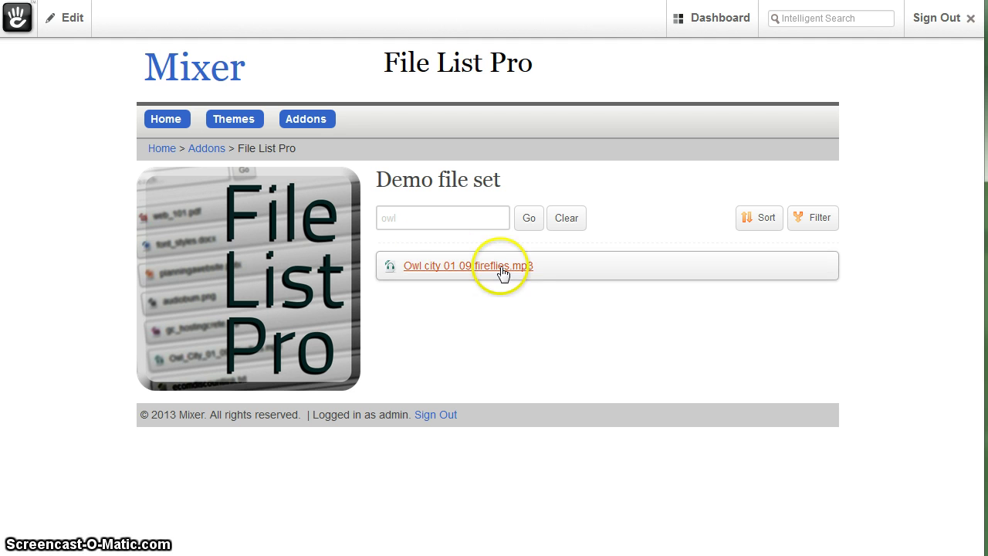
drag(412, 217, 368, 218)
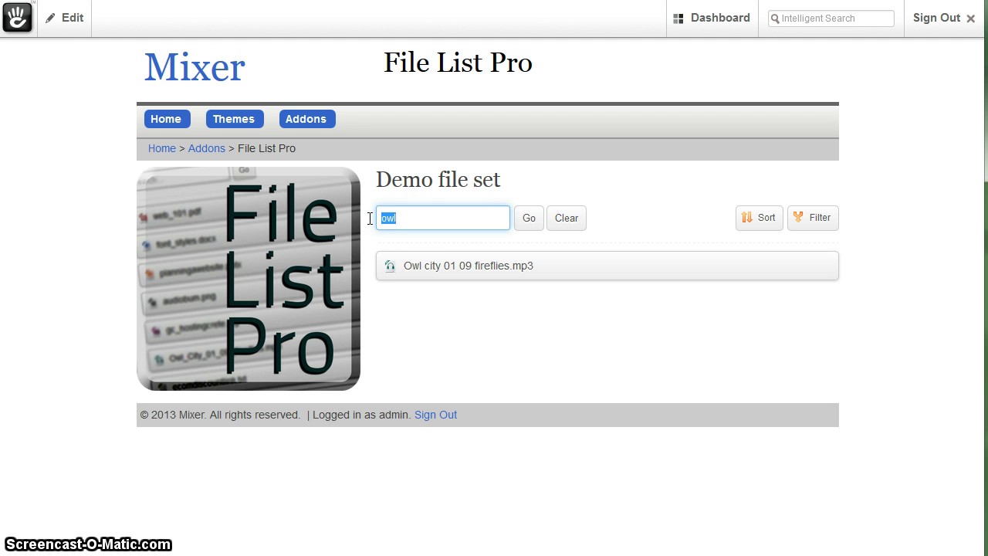
text(j)
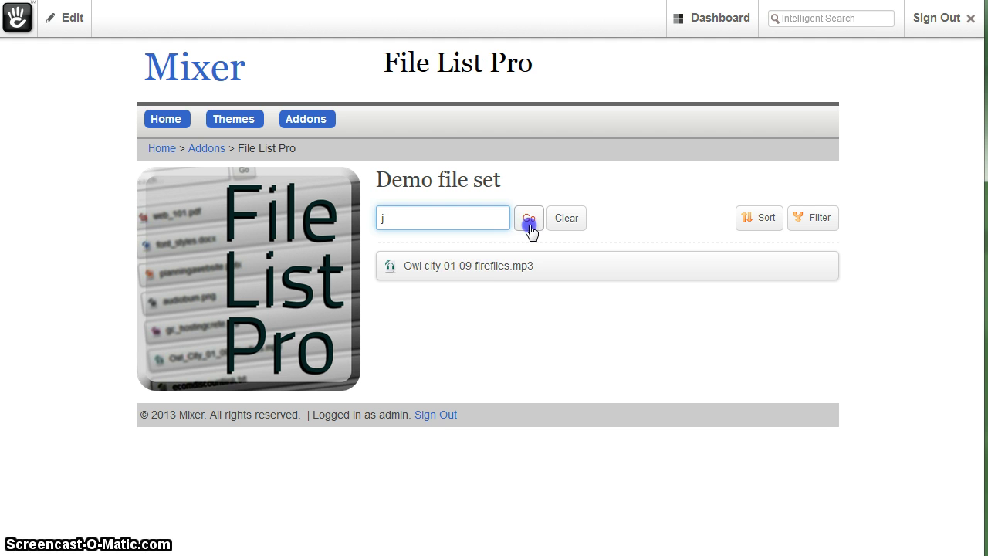
click(529, 222)
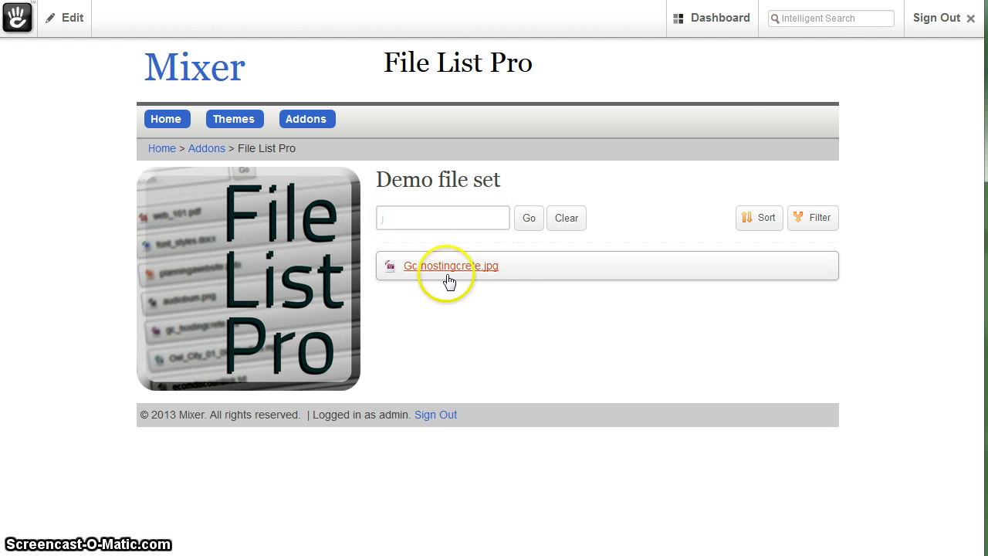
- Search the demo file set for "fluffy", then show all files again
click(383, 222)
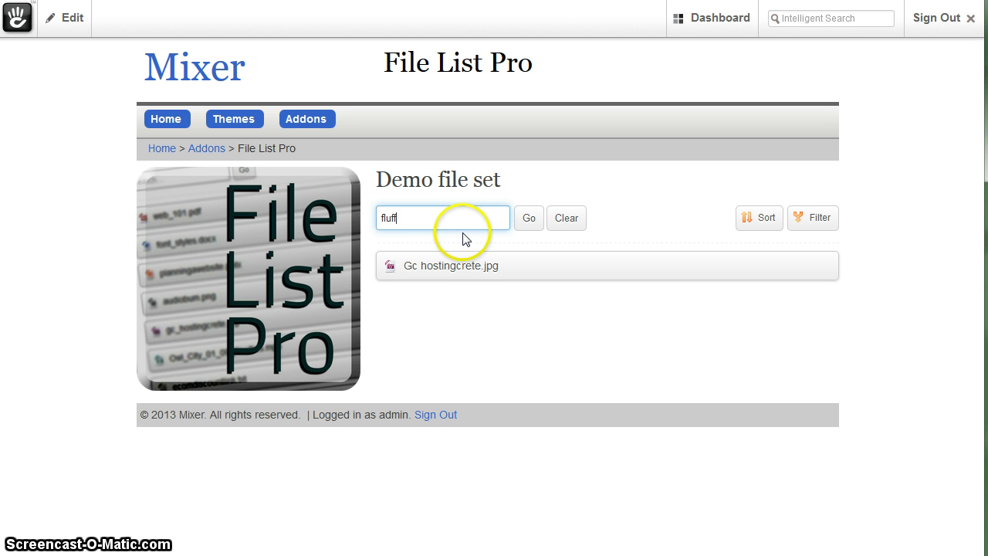
click(530, 220)
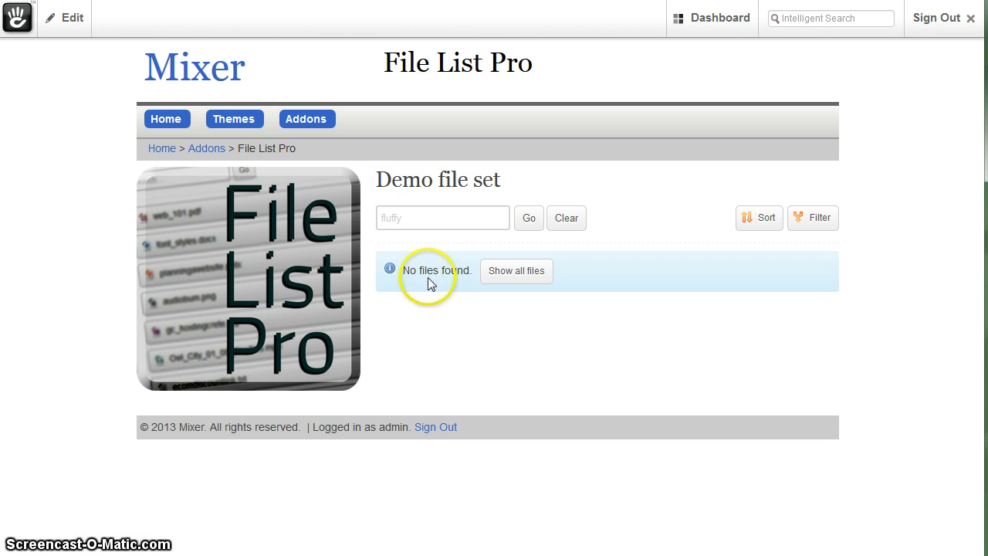
click(532, 280)
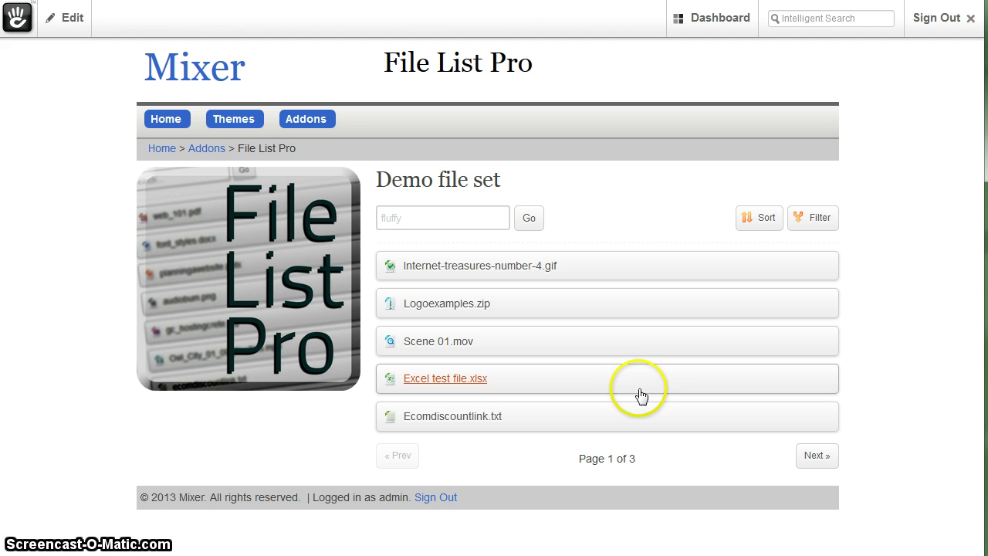
- Sort the file list by name in ascending order, then reverse it to descending order
click(745, 221)
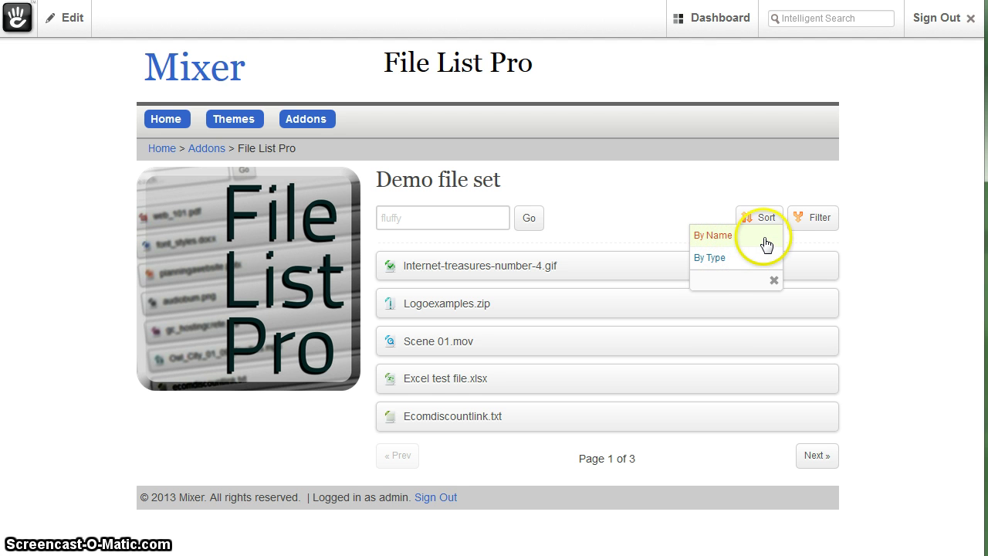
click(760, 244)
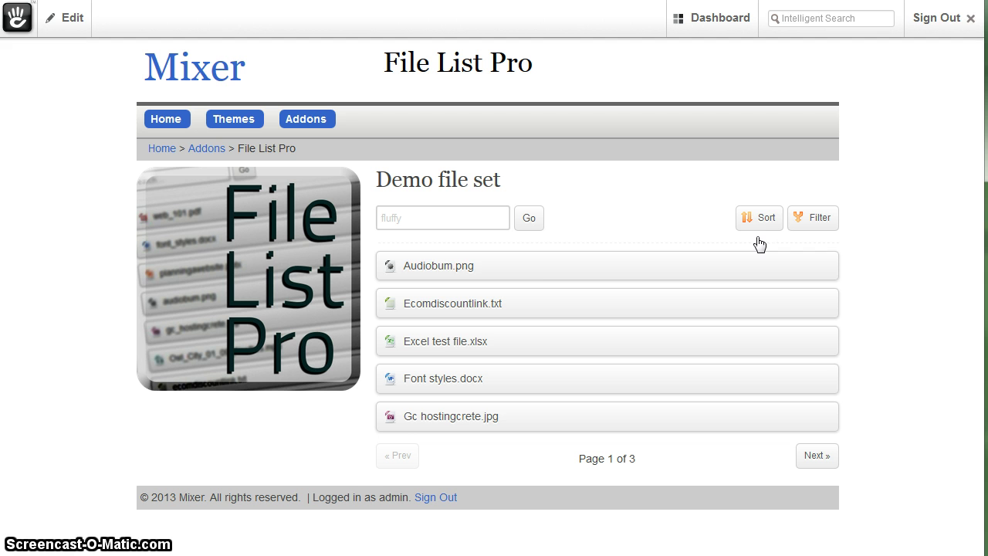
click(763, 220)
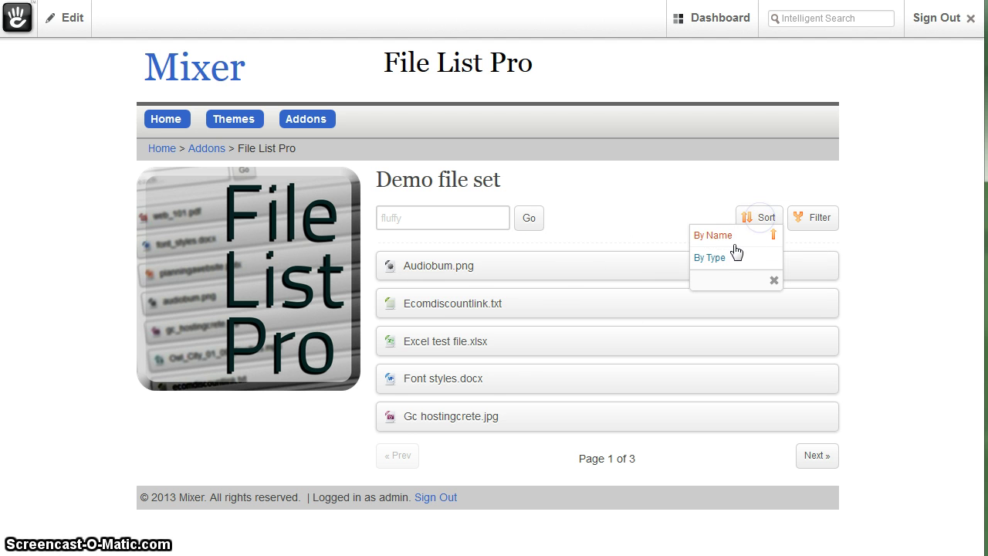
click(735, 245)
click(729, 242)
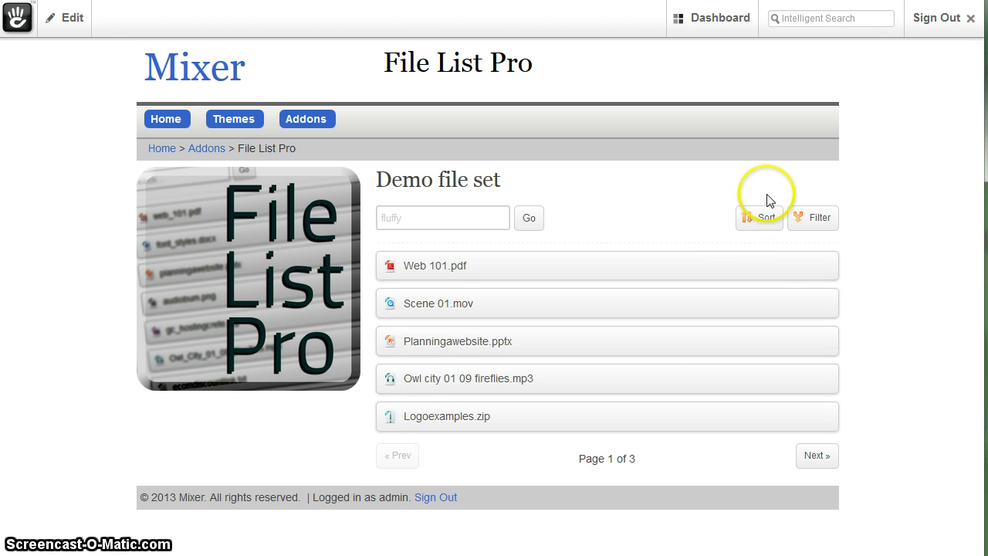
- Sort the file list by type
click(766, 219)
click(740, 258)
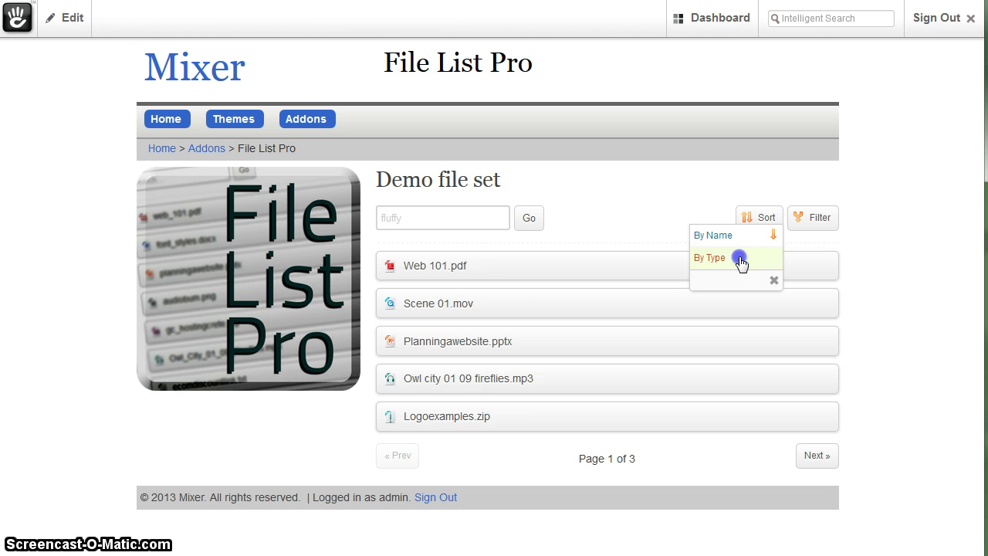
- Filter out the jpg, png and gif files, then page through the remaining files and return to the first page
click(808, 227)
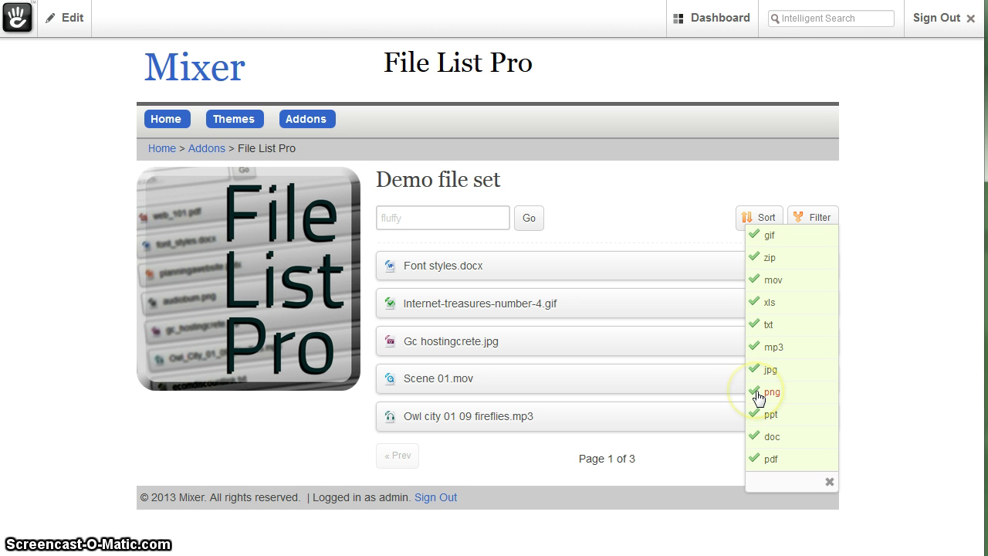
drag(758, 396, 758, 374)
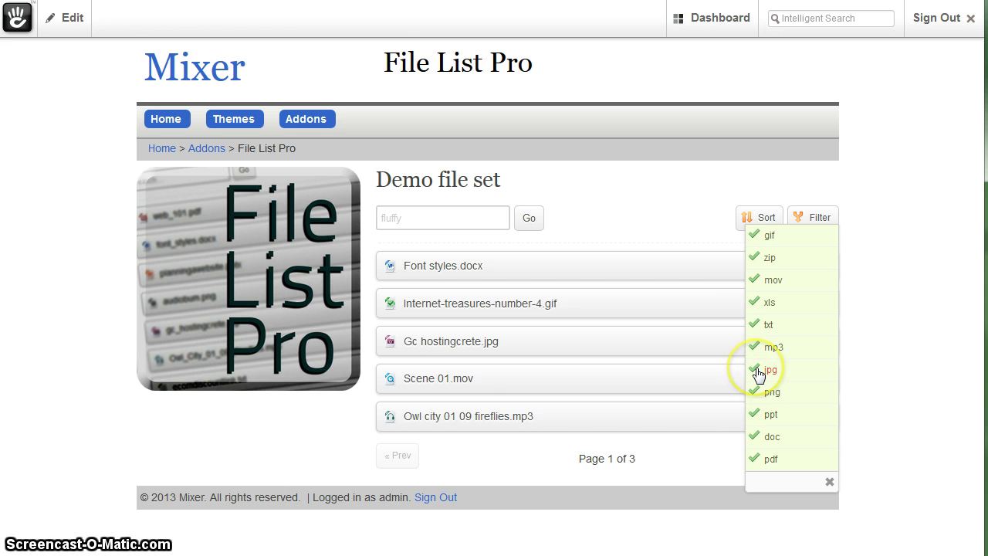
click(757, 372)
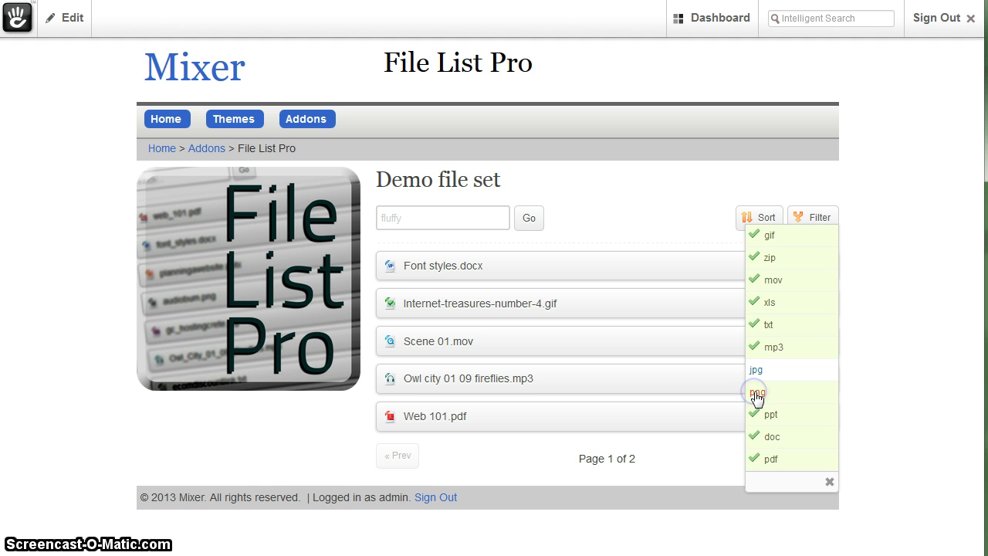
click(756, 393)
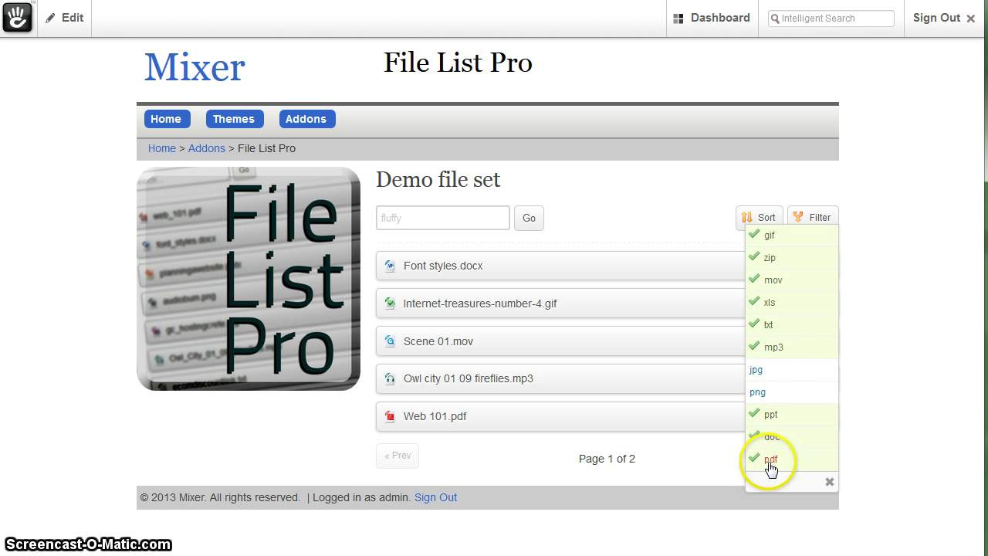
click(756, 237)
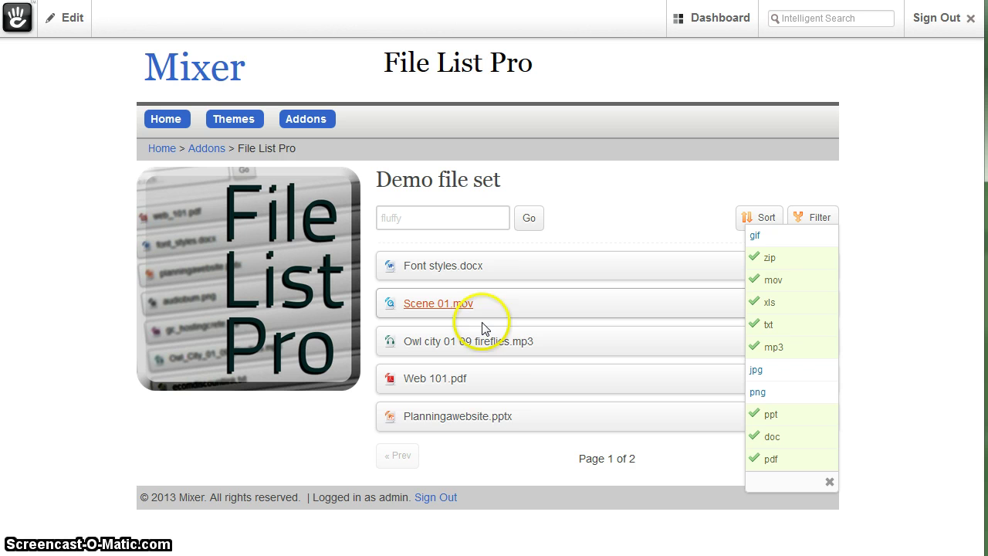
click(830, 483)
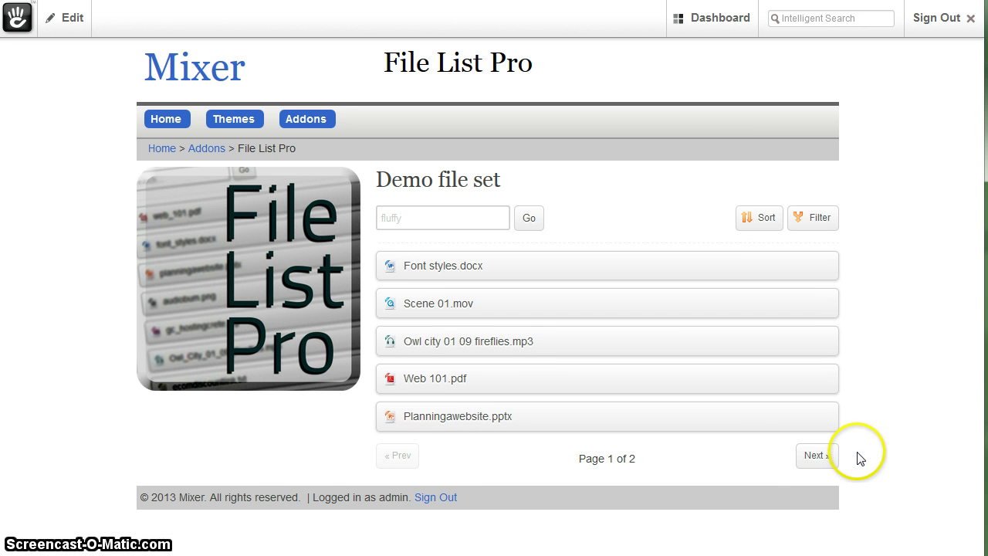
click(814, 457)
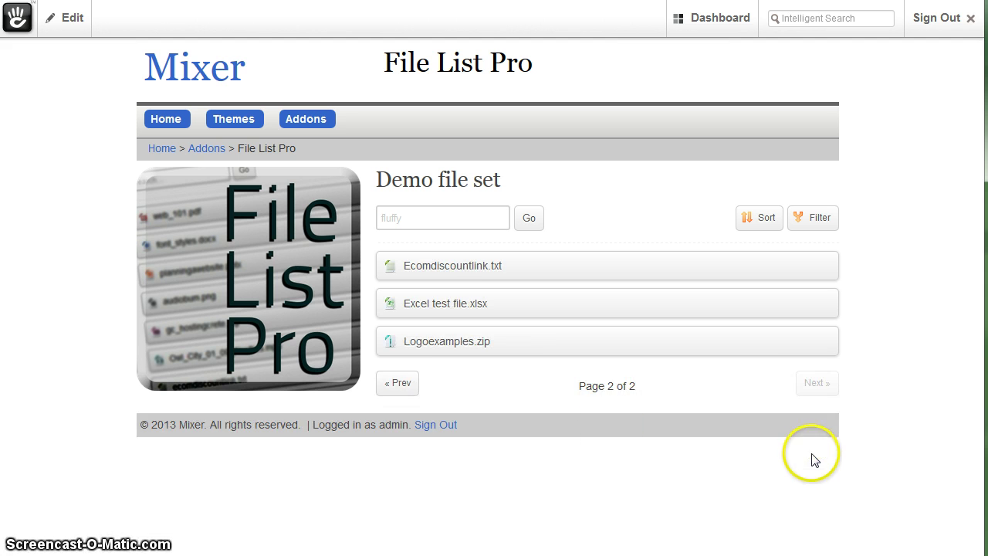
click(402, 386)
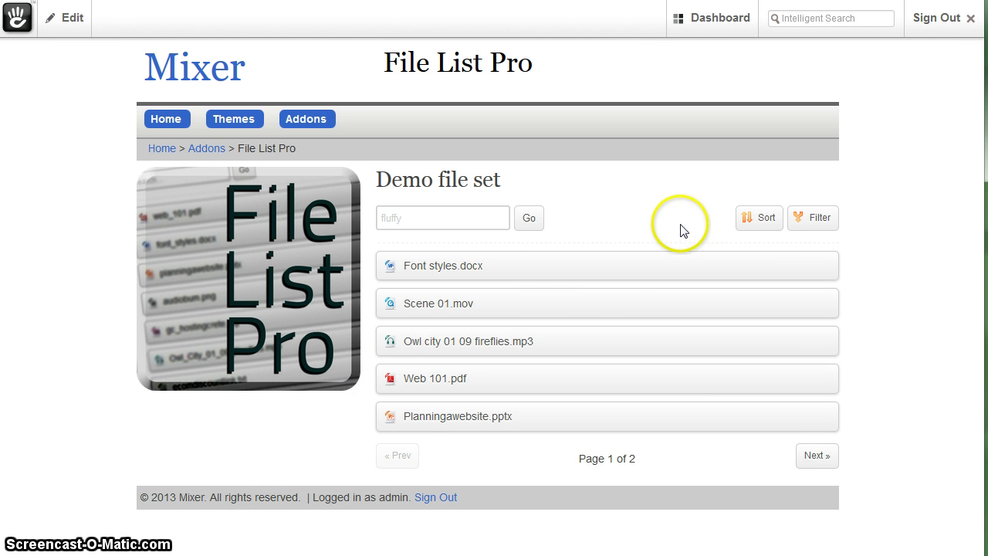
- Switch the page to edit mode and open the demo file set block's settings for editing
click(52, 23)
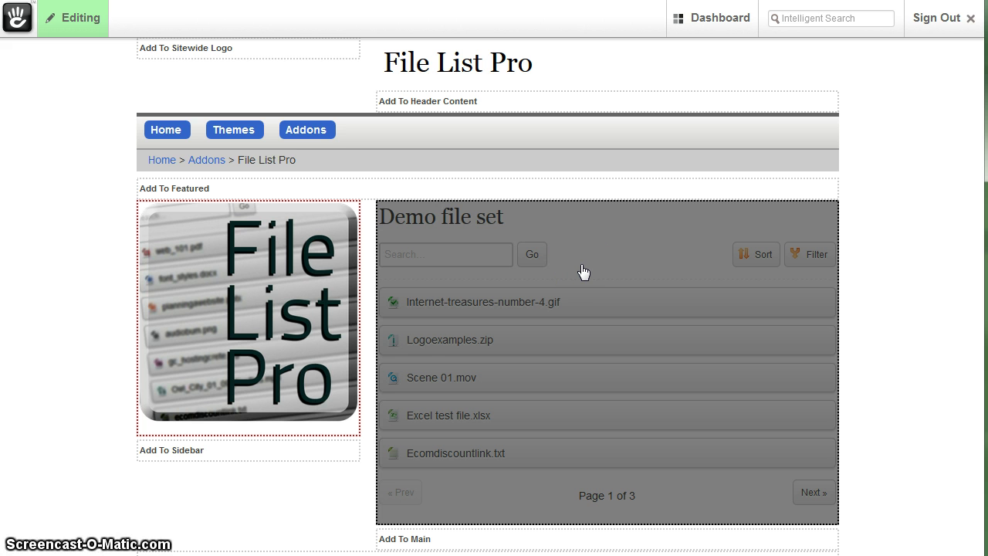
drag(583, 272, 558, 284)
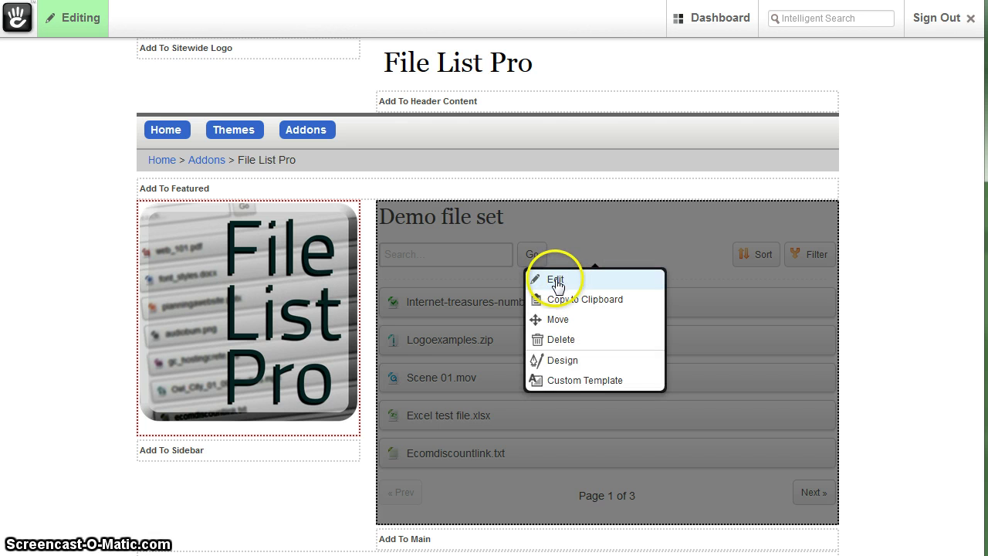
click(555, 280)
- Set the number of files to display to 0 and check the file set choice, keeping demo file set
double_click(369, 305)
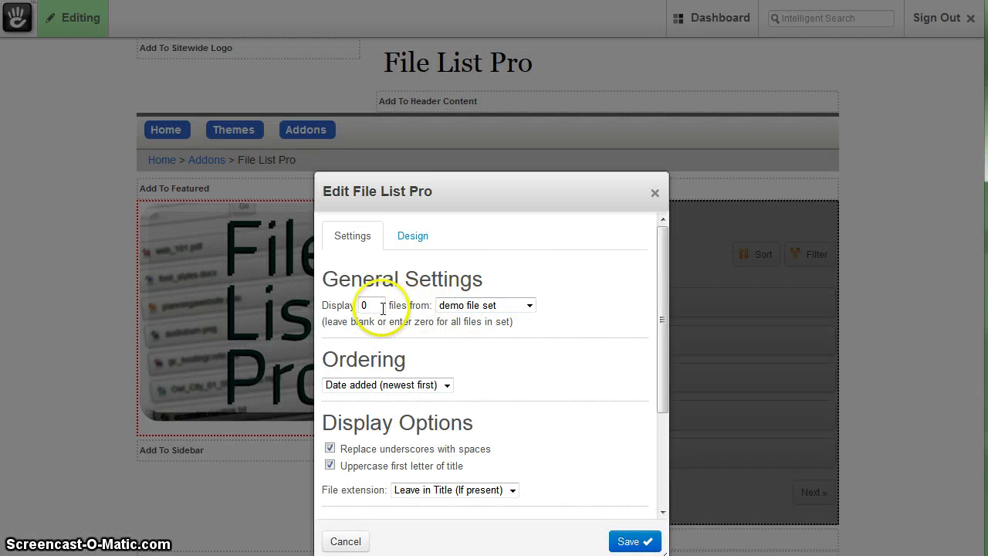
text(0)
double_click(370, 304)
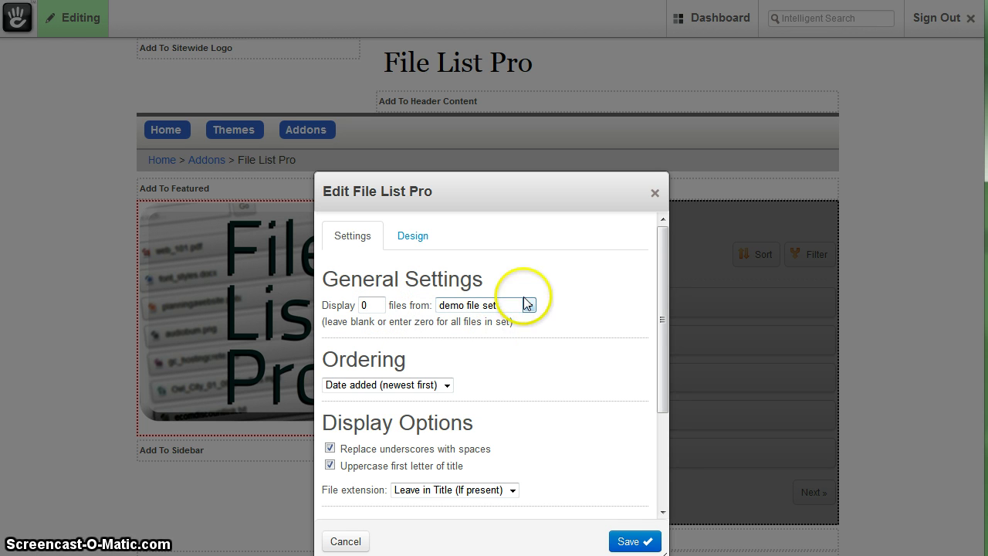
click(529, 305)
click(559, 306)
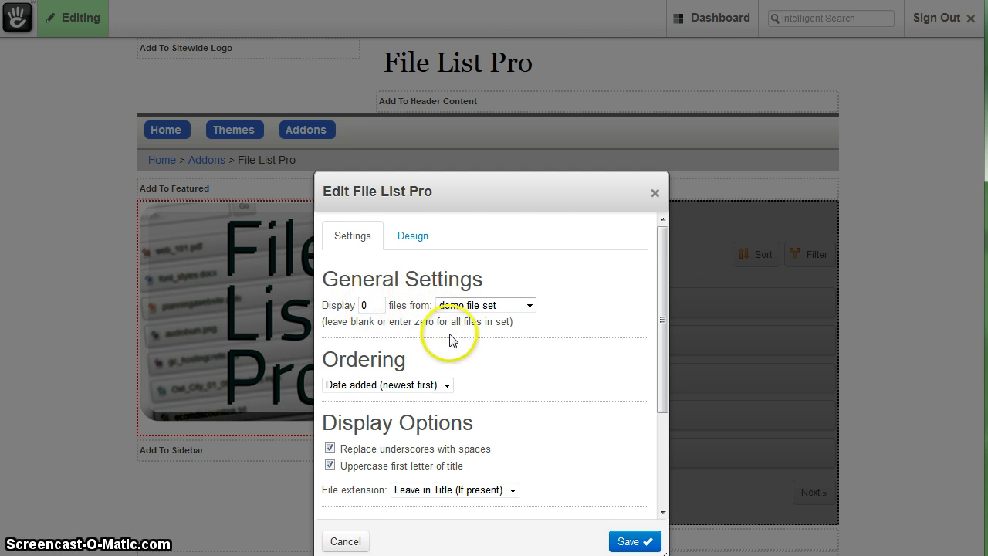
- Review the available ordering options for the file list, keeping Date added (newest first)
scroll(478, 383, down, 1)
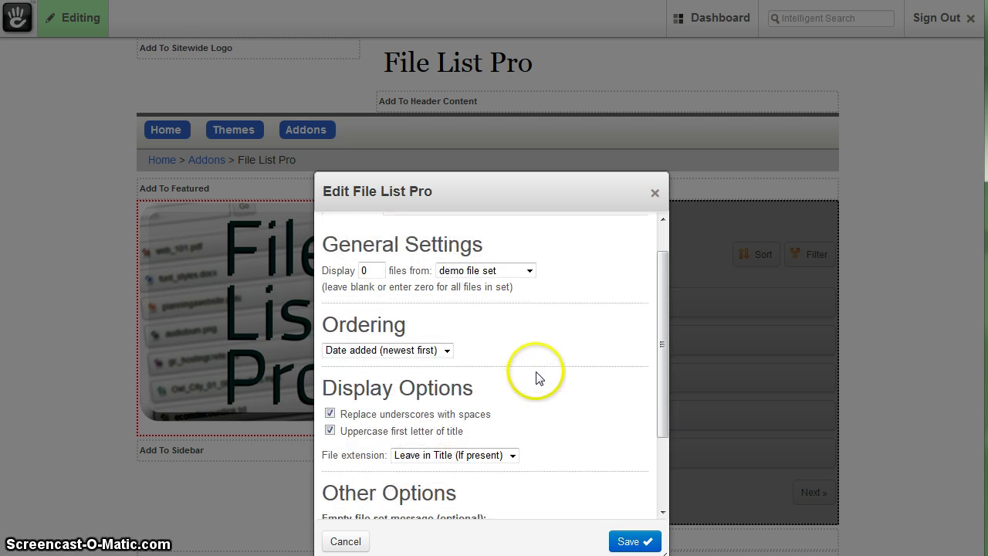
click(446, 351)
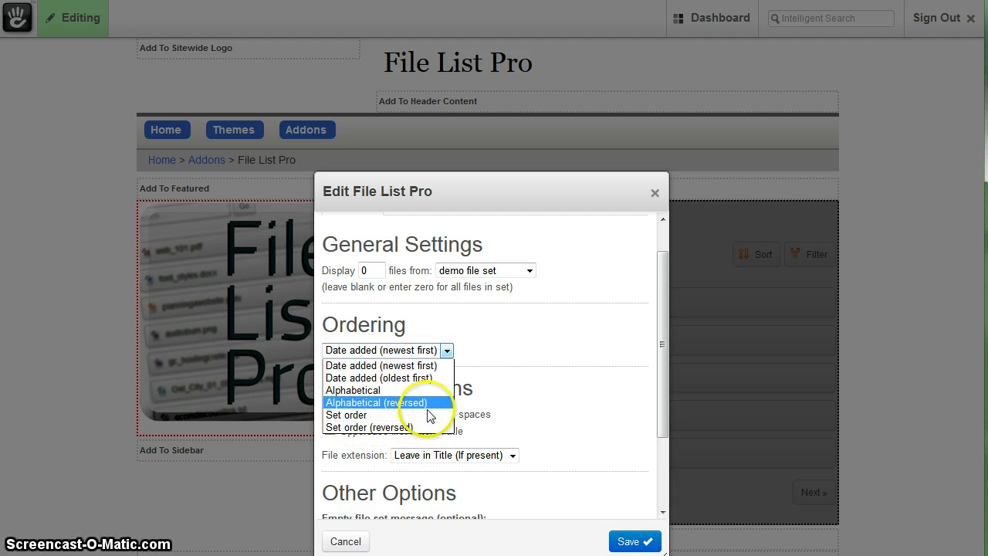
click(543, 348)
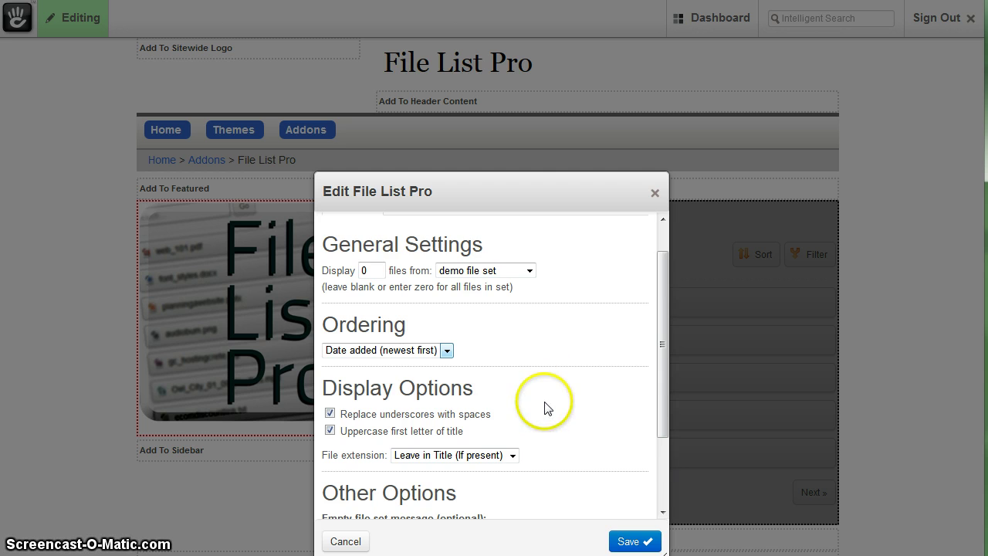
- Set the file extension display option to Hide for the file list
scroll(545, 405, down, 1)
scroll(544, 407, down, 1)
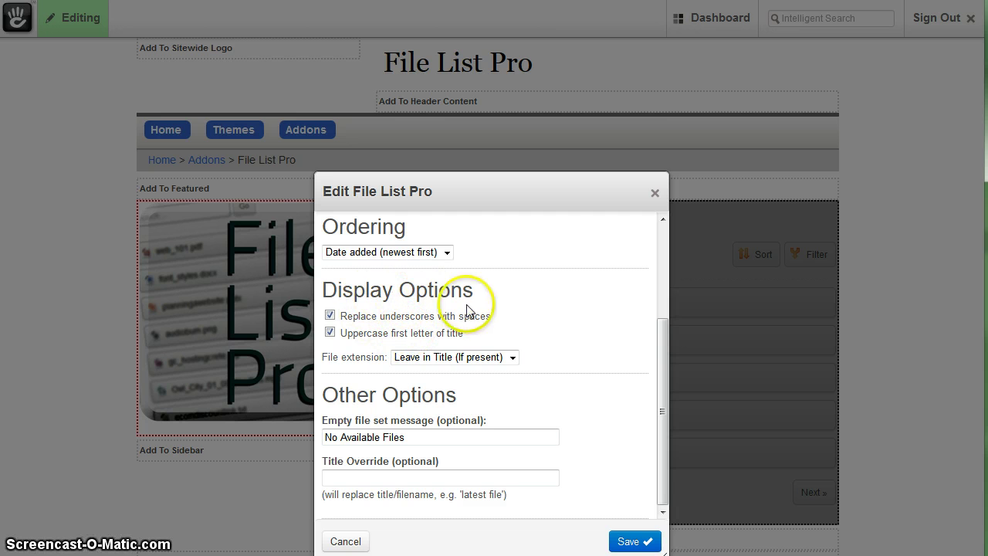
click(513, 357)
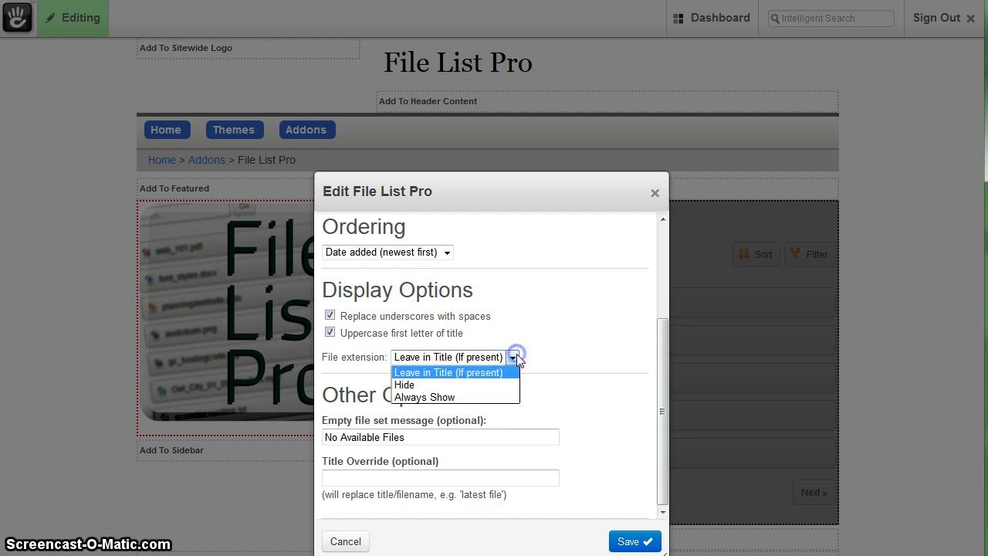
click(407, 384)
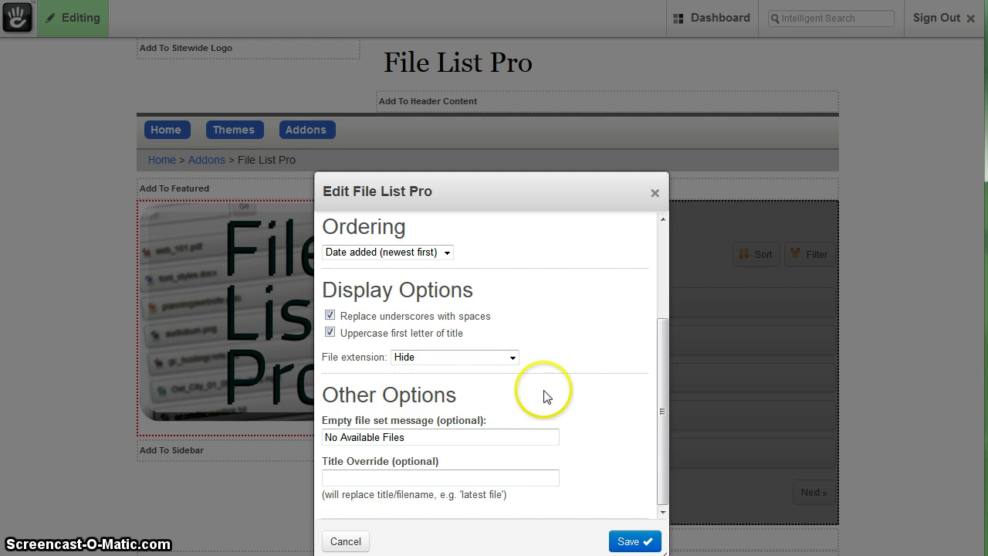
- In the block's interface design settings, set 3 files per page and enable the file size and date added display
scroll(544, 405, up, 4)
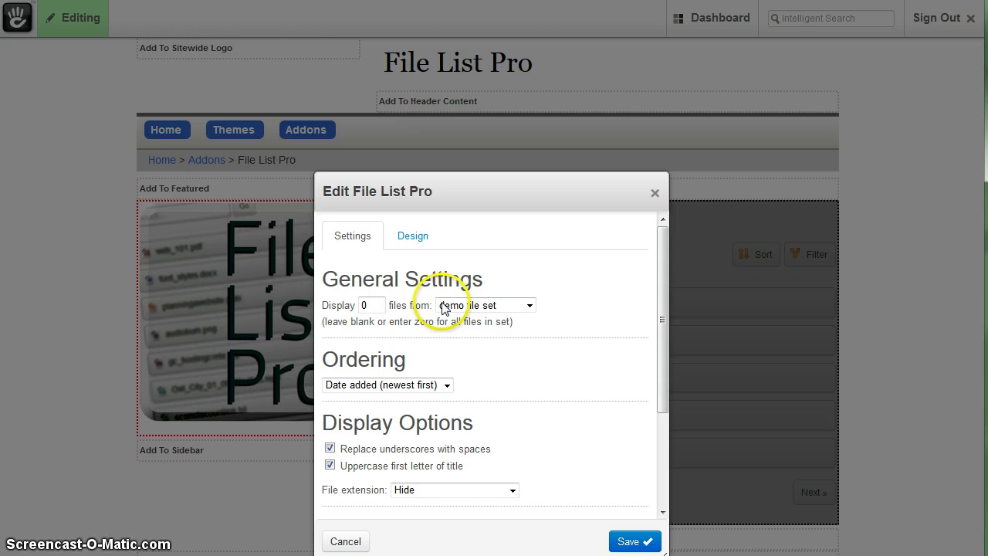
click(415, 237)
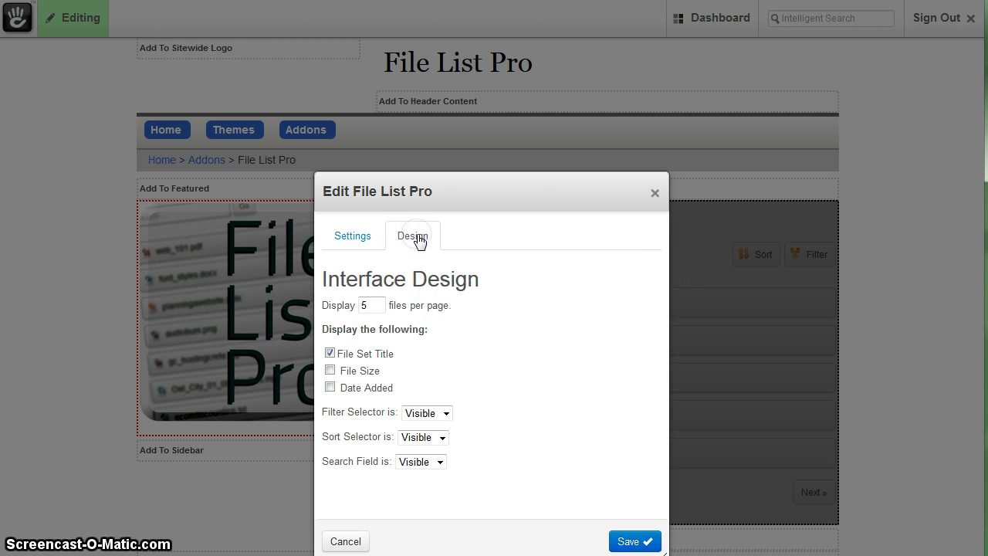
click(375, 309)
text(3)
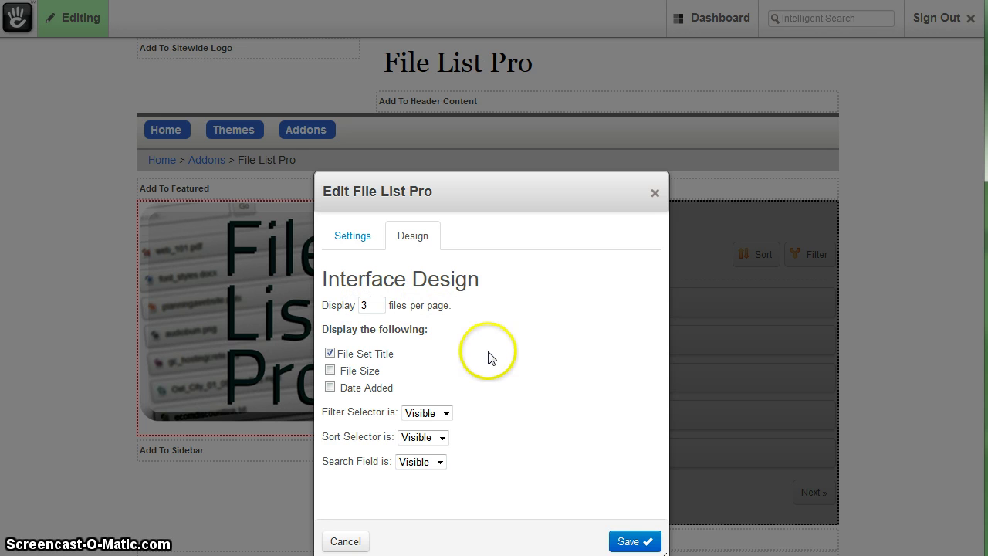
click(330, 371)
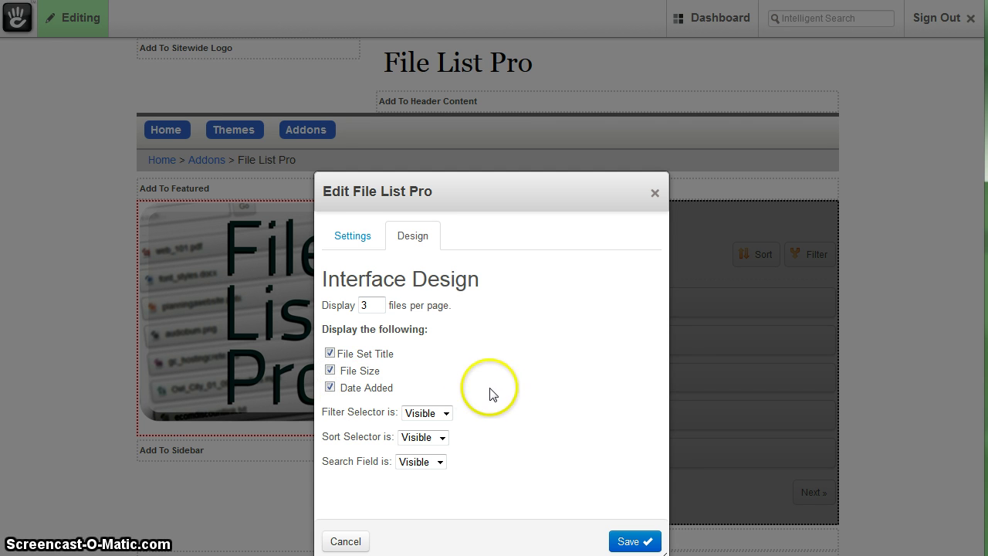
- Set both the filter selector and the sort selector to Hidden
click(447, 414)
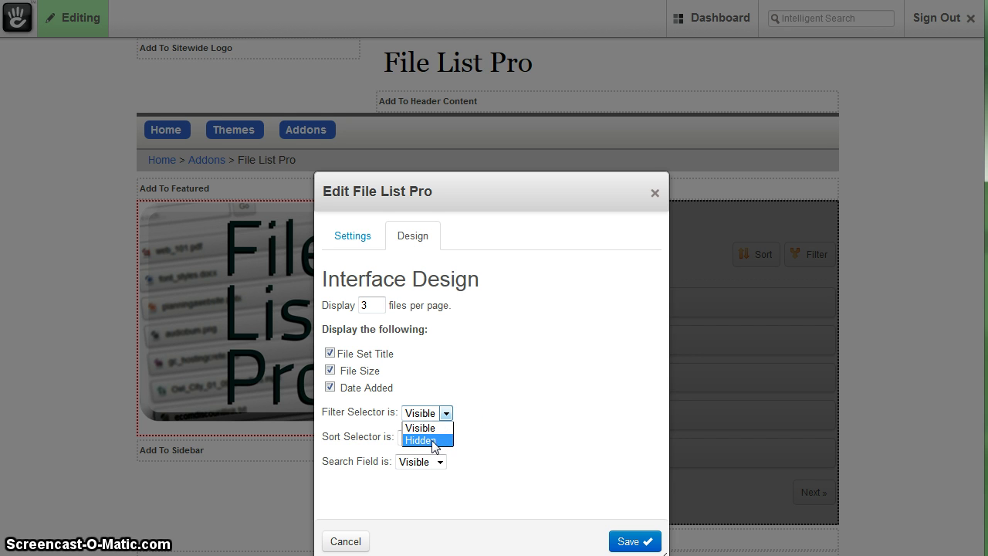
click(431, 441)
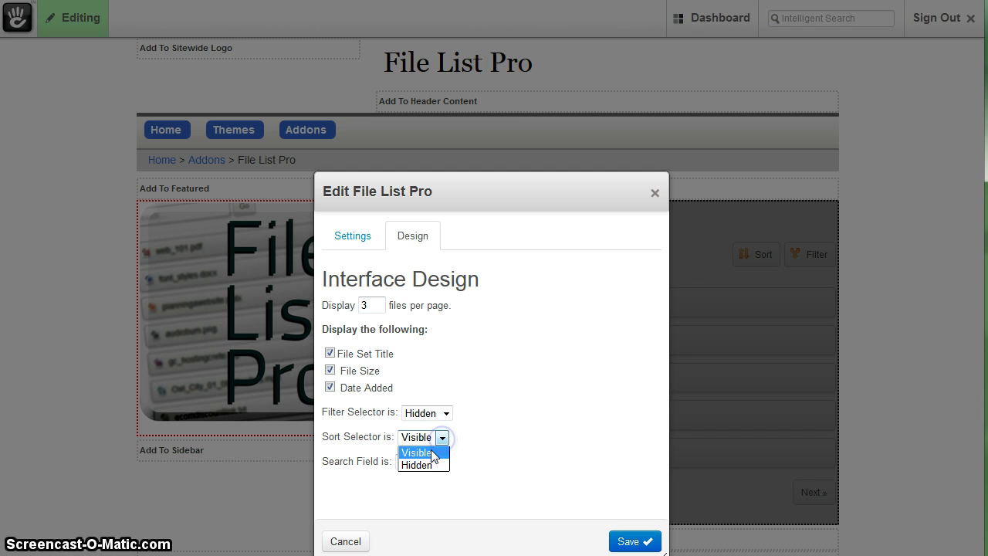
click(423, 466)
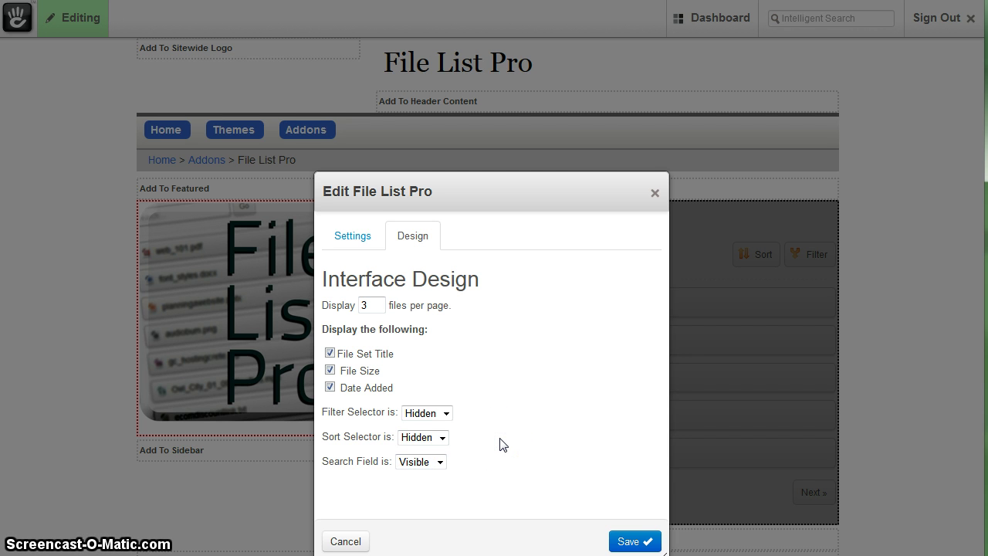
- Save the File List Pro block's settings and exit the page's edit mode, keeping the edits
click(630, 540)
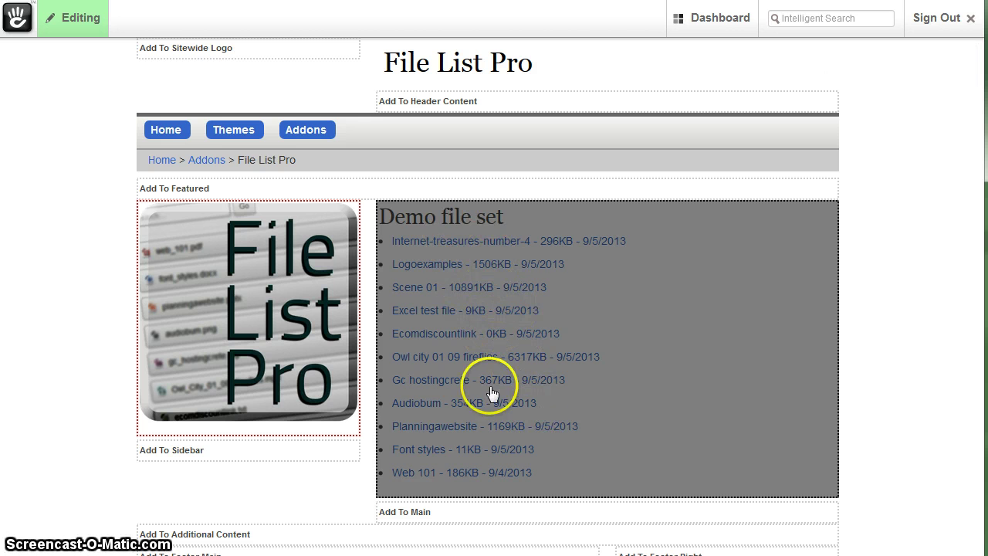
click(75, 25)
click(409, 109)
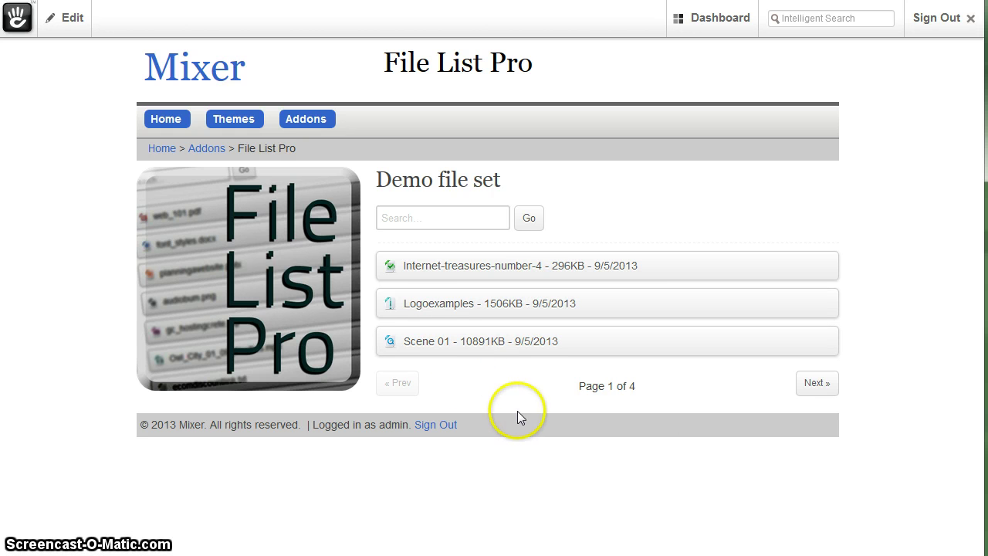
- Page forward through the demo file set to page 4, then go back to page 2
click(811, 386)
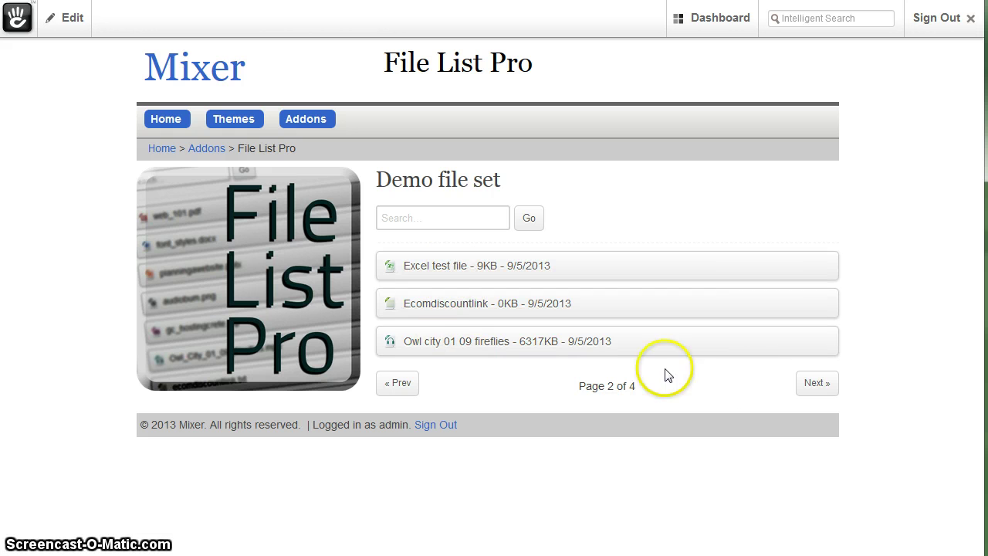
click(821, 384)
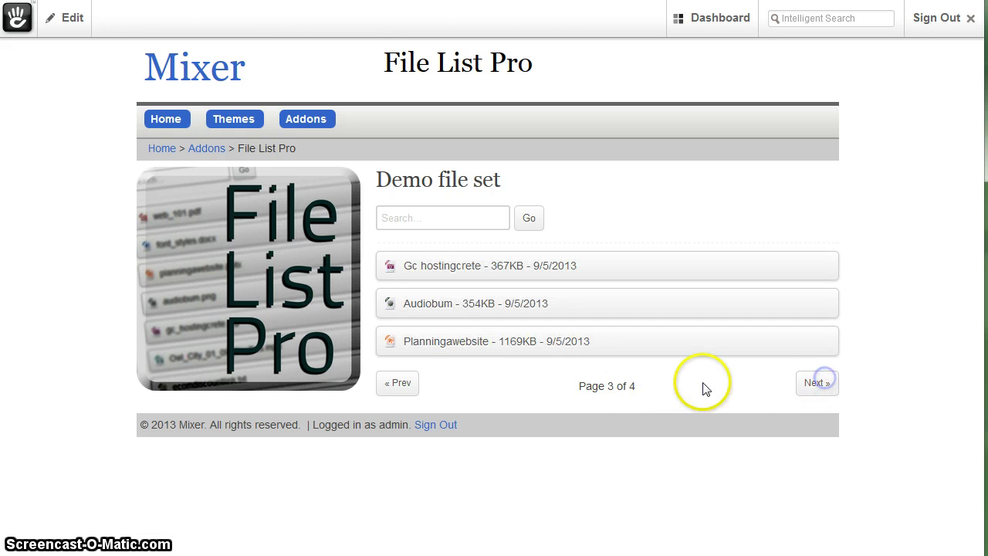
click(817, 382)
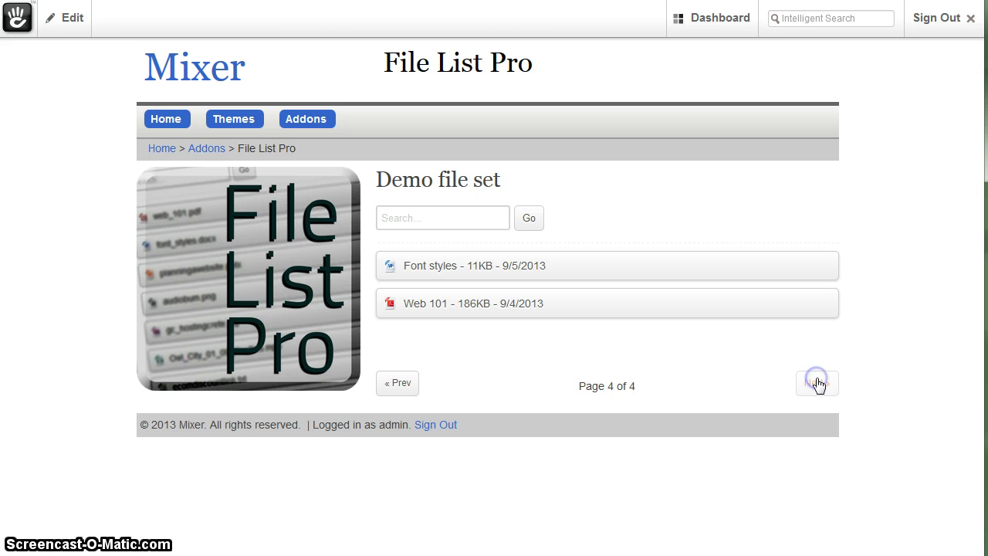
click(394, 386)
click(398, 390)
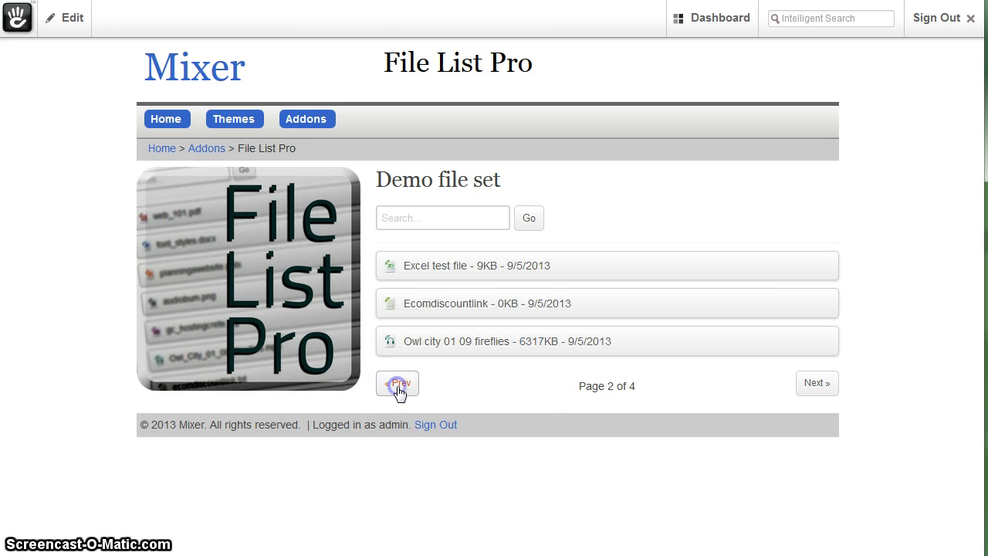